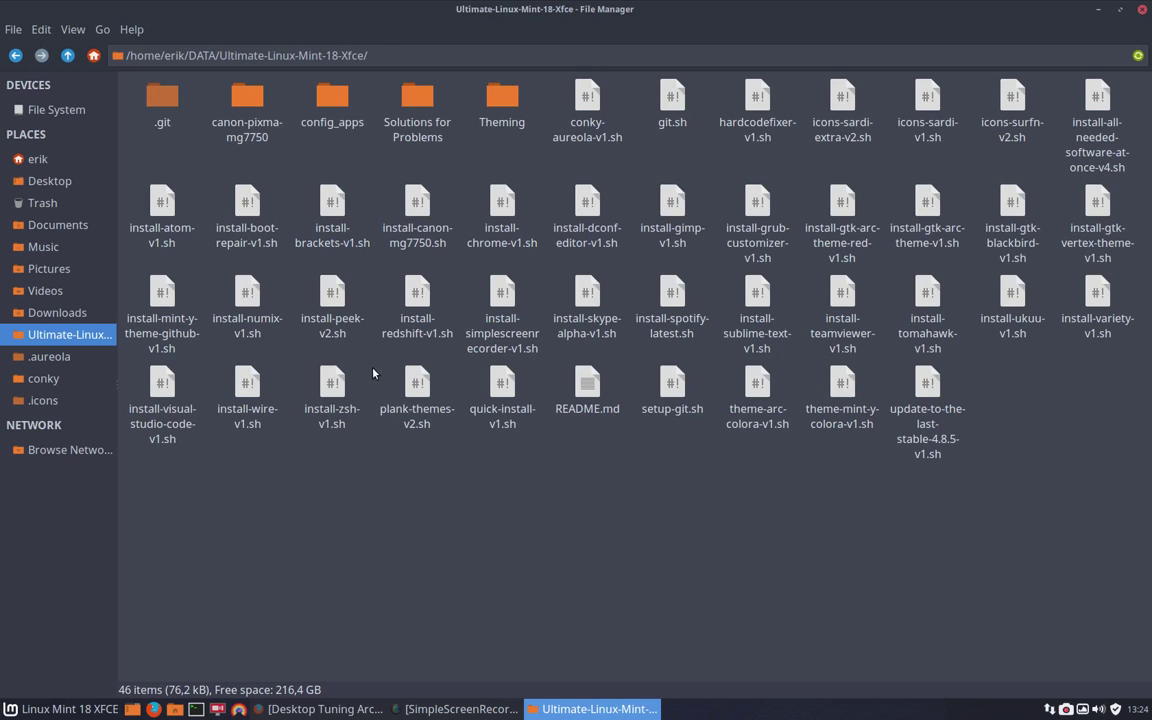
- With install-zsh-v1.sh selected in Thunar, open a terminal in the Ultimate-Linux-Mint-18-Xfce folder
left_click(332, 400)
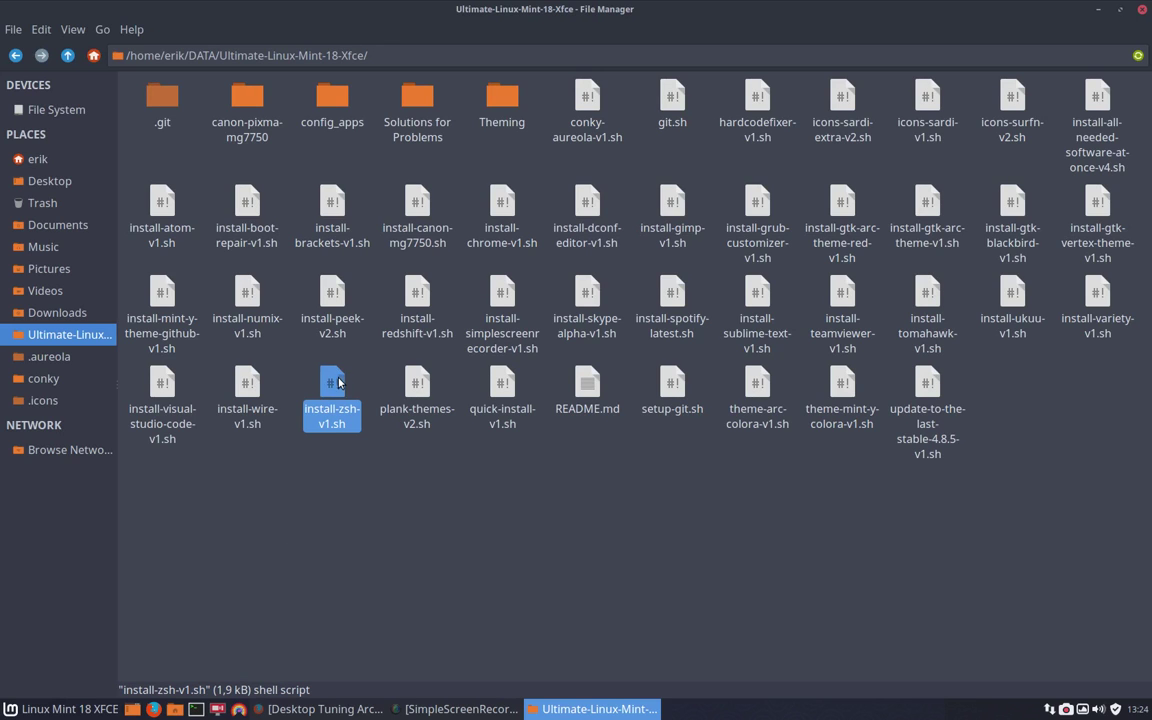
right_click(383, 518)
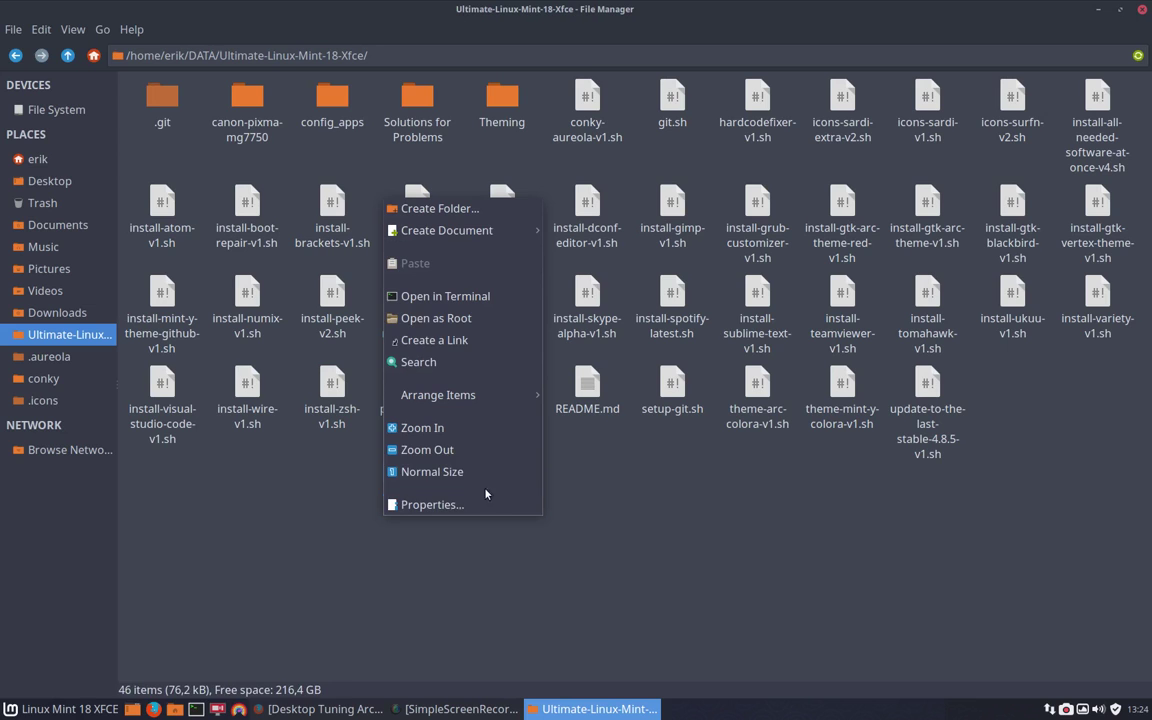
left_click(496, 296)
type(".")
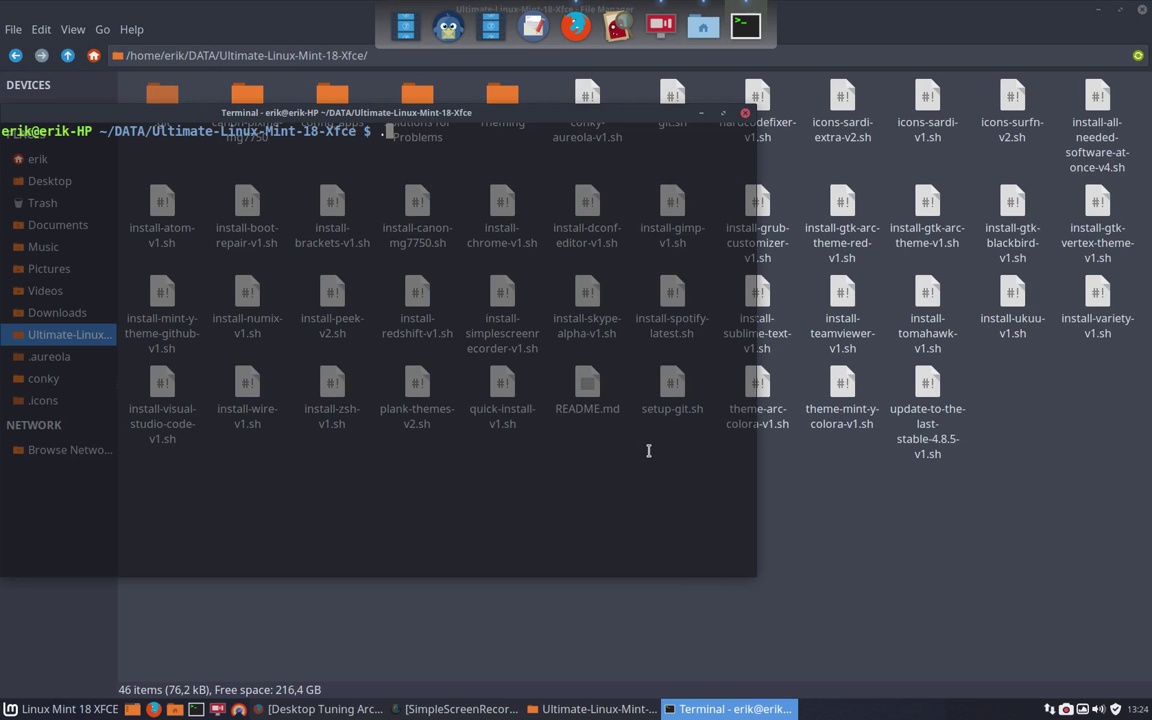
type("/i")
- Run ./install-zsh-v1.sh with the sudo password to install zsh and Oh My Zsh
key("Tab")
type("z")
key("Tab")
key("Return")
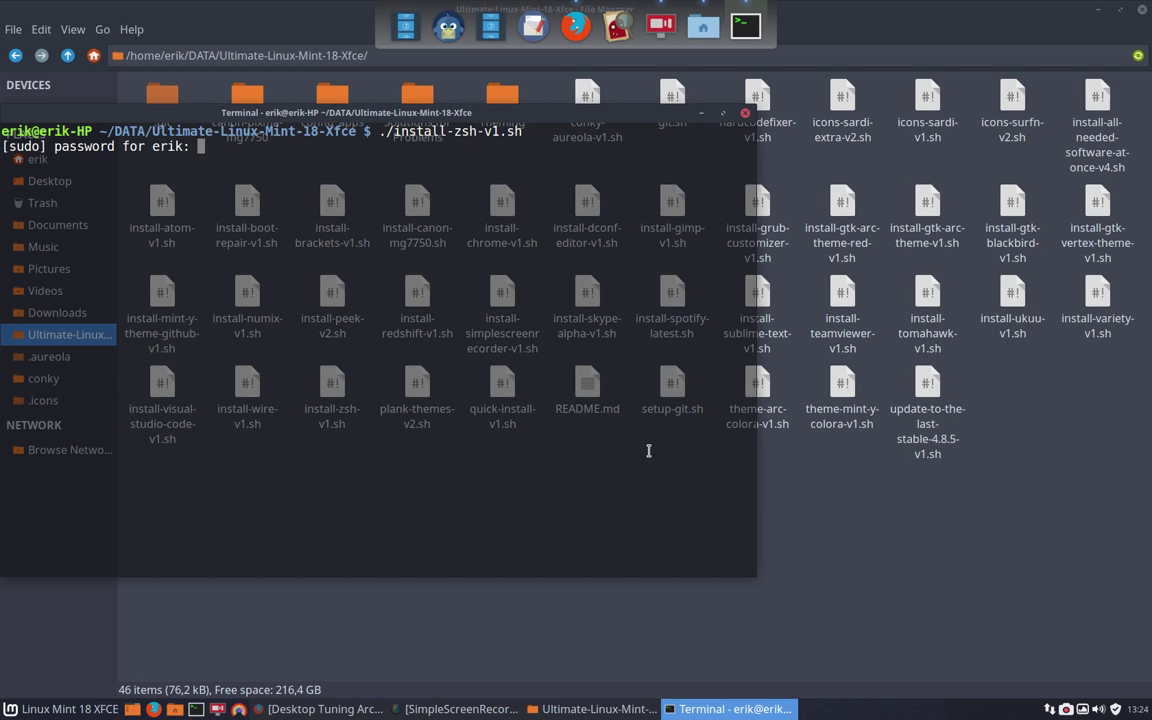
key("Return")
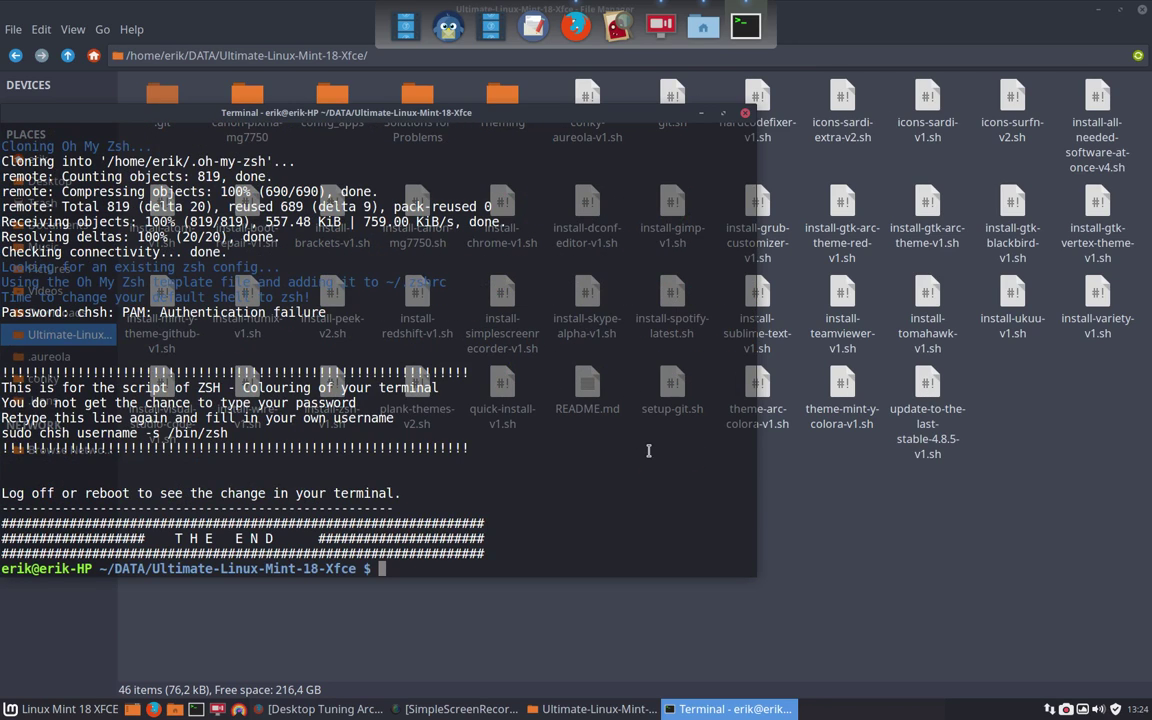
scroll(646, 452, "up", 5)
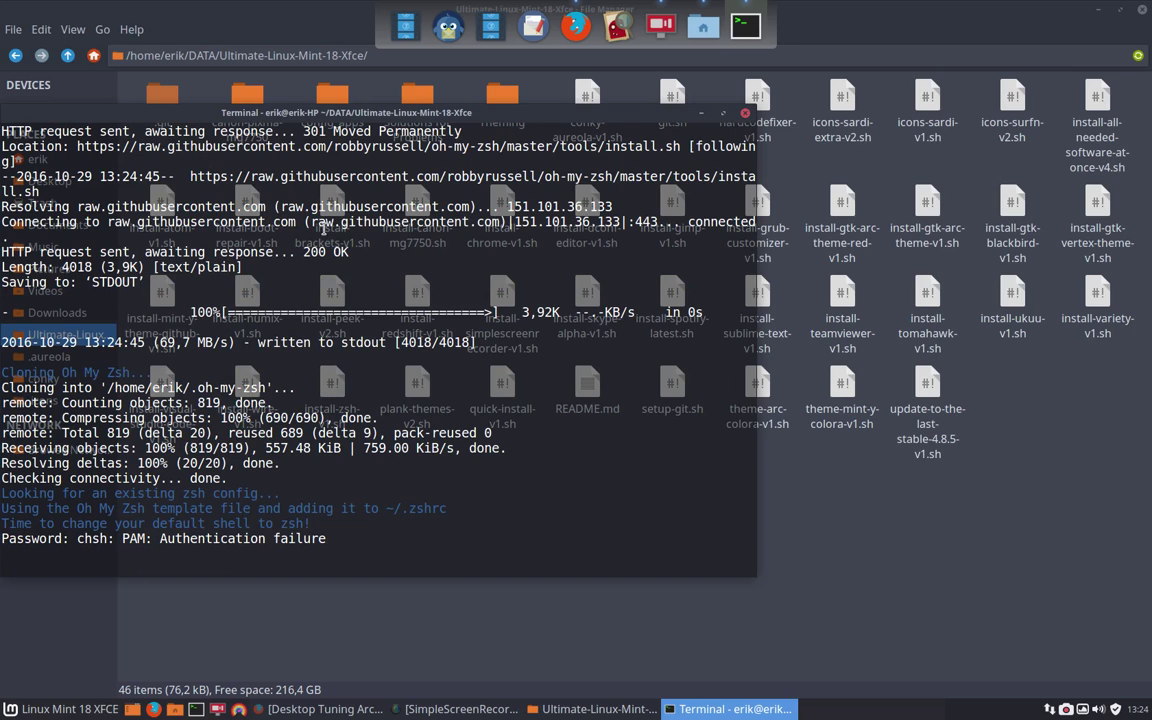
left_click_drag(281, 207, 469, 222)
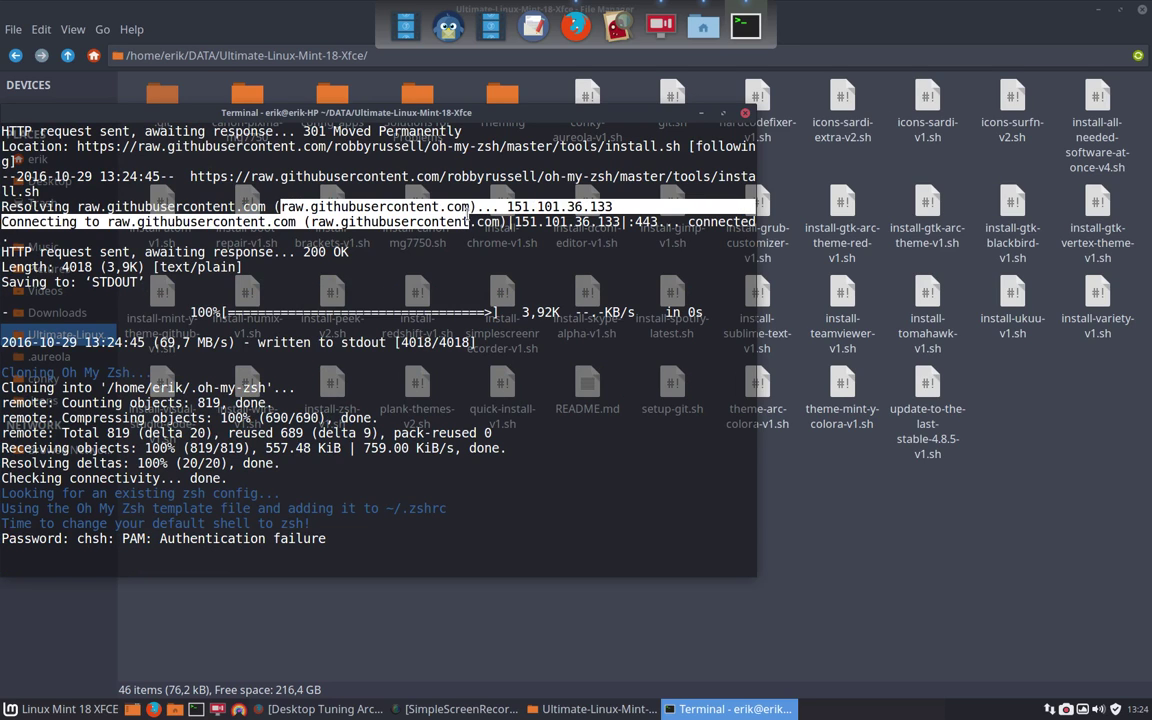
left_click(447, 178)
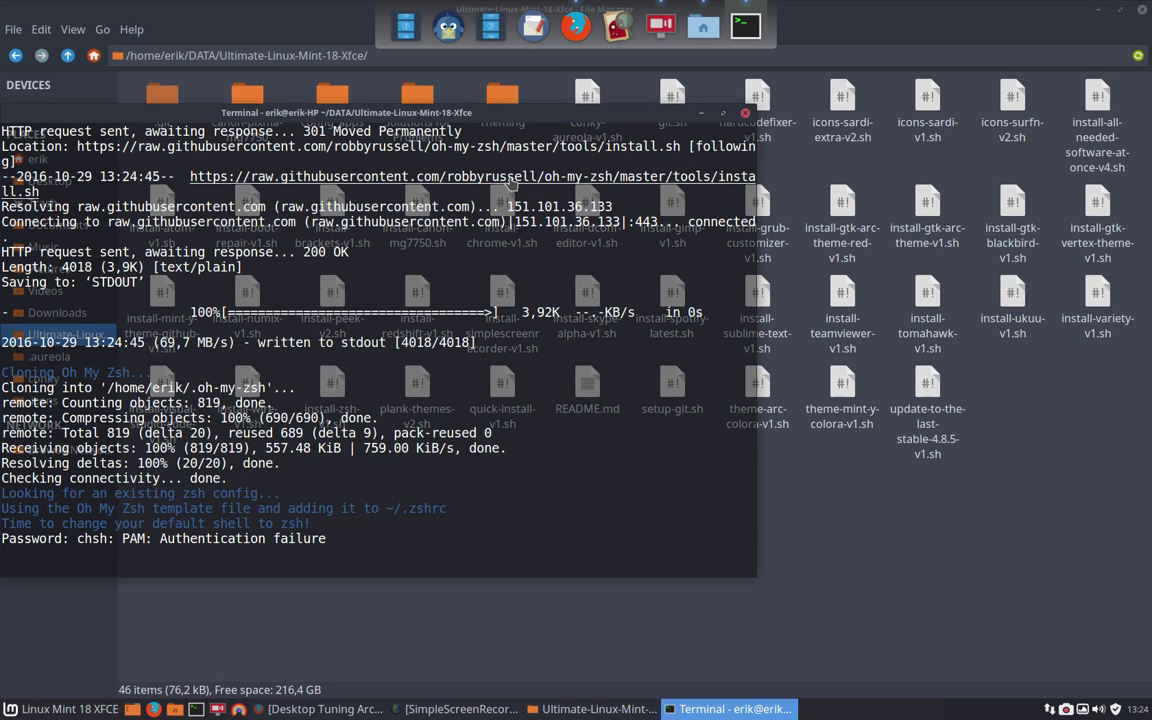
left_click_drag(510, 180, 368, 540)
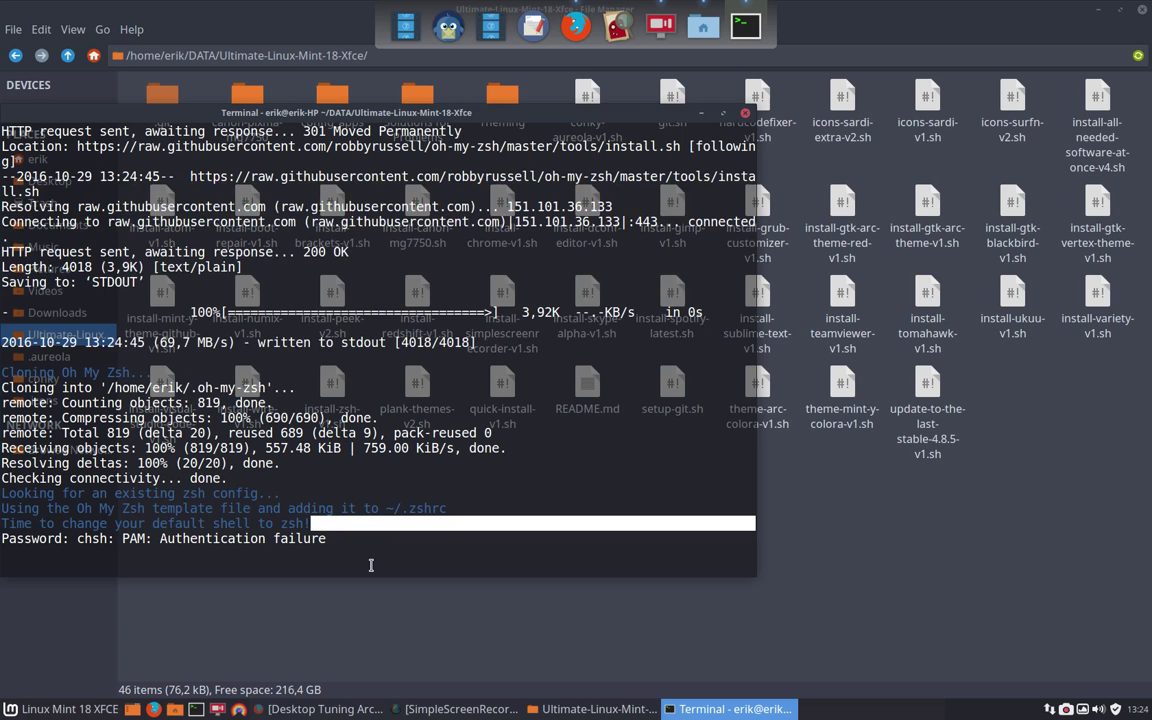
scroll(378, 537, "down", 5)
left_click(355, 487)
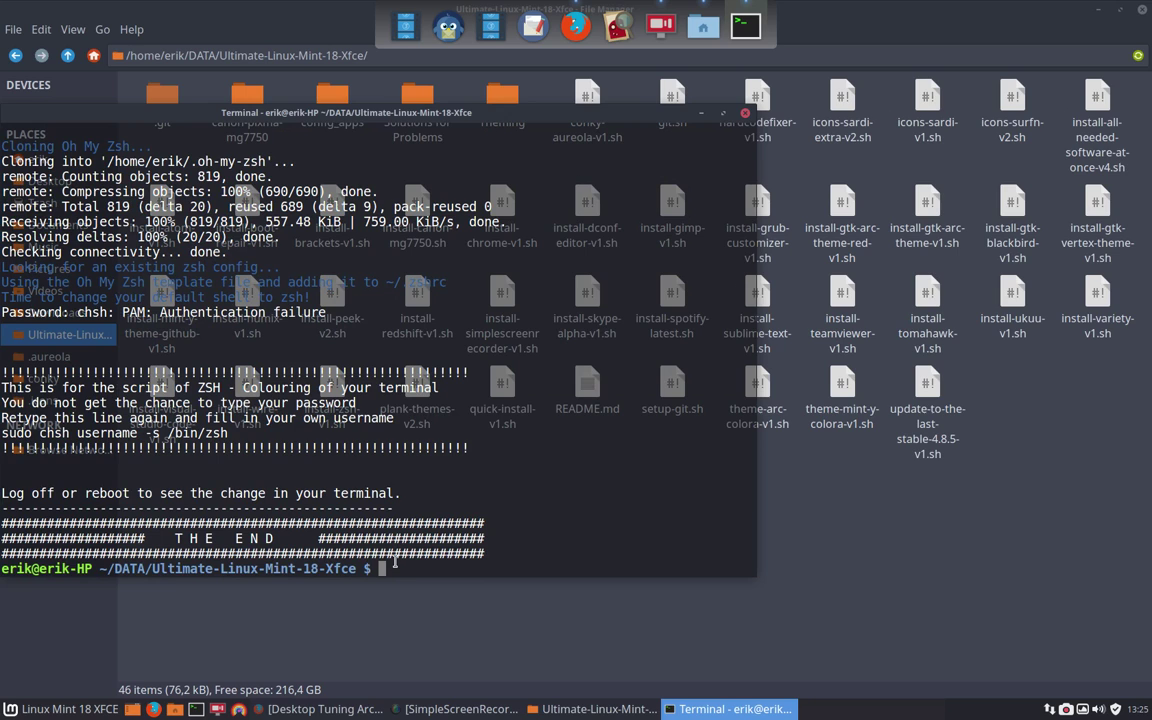
type("sudo")
- Run sudo chsh erik -s /bin/zsh to make zsh the default shell, then open a new terminal
left_click_drag(250, 435, 5, 435)
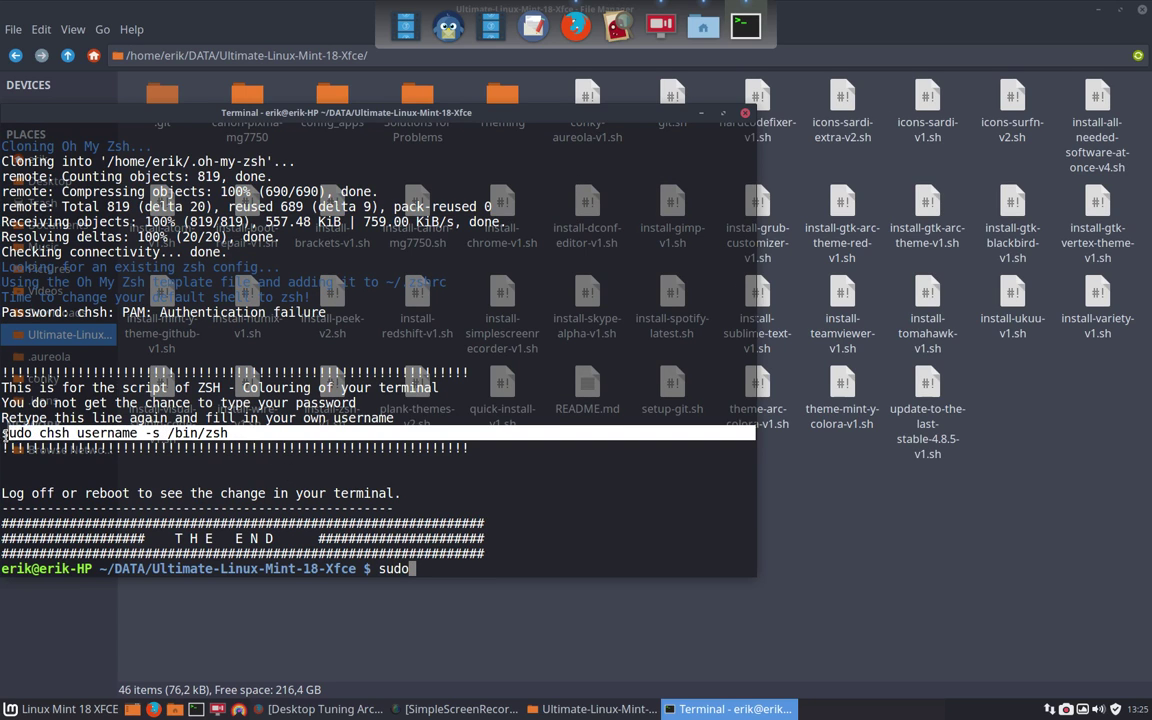
left_click(463, 565)
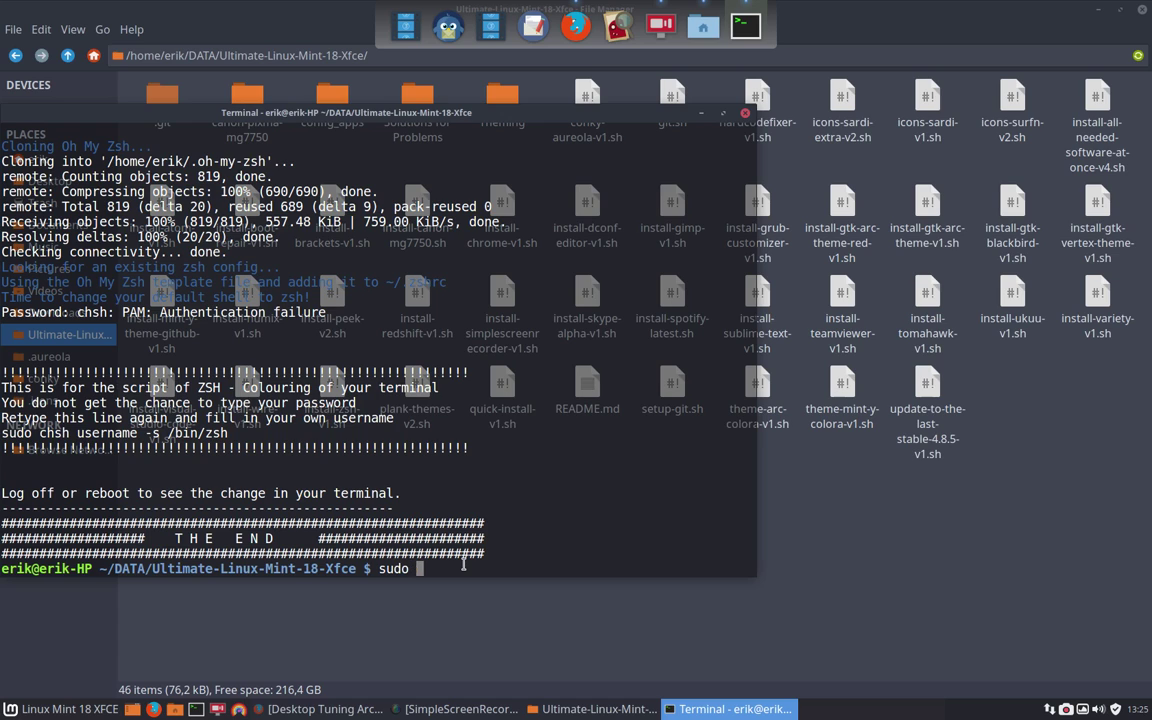
type("chsh ")
type("erik ")
type("-s ")
type("/bin/zs")
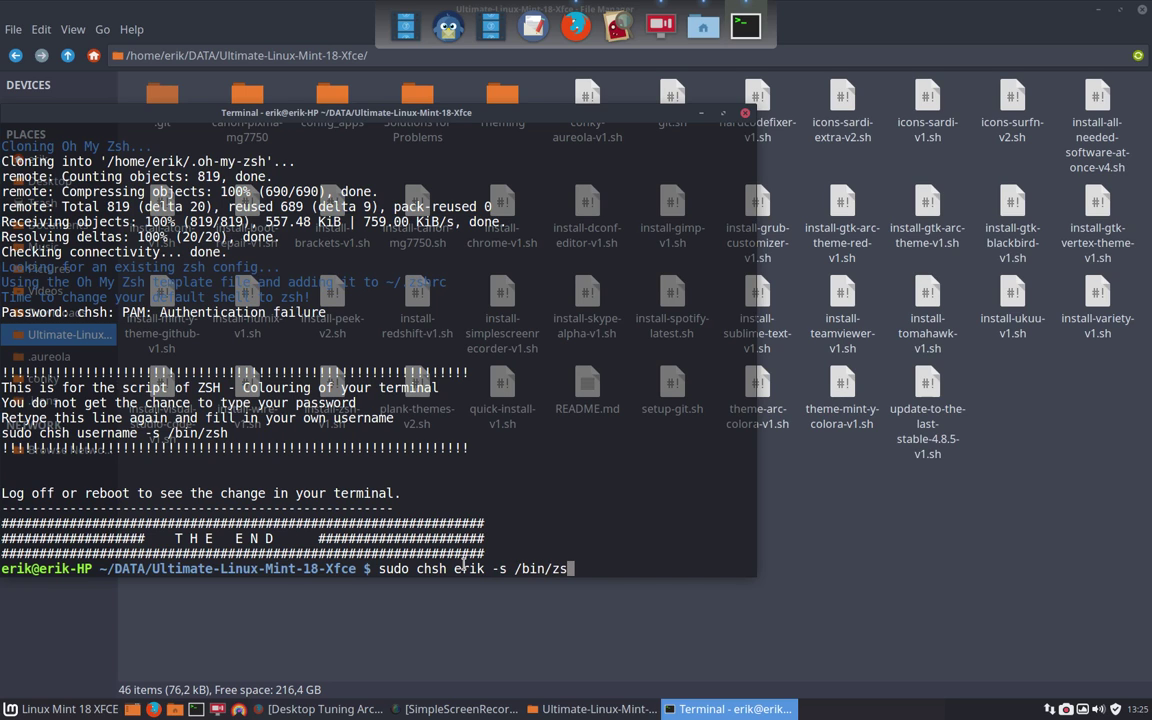
type("h")
key("Return")
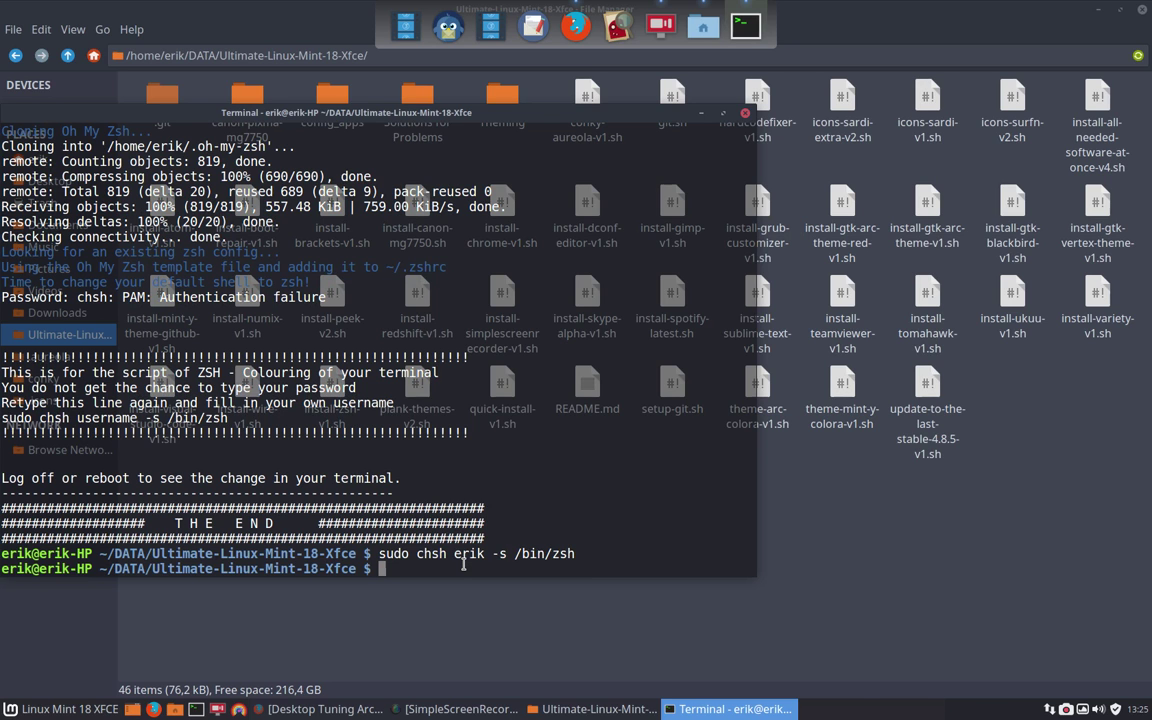
key("ctrl+alt+t")
- Open one more terminal, then close all five terminal windows, leaving only Thunar
key("ctrl+alt+t")
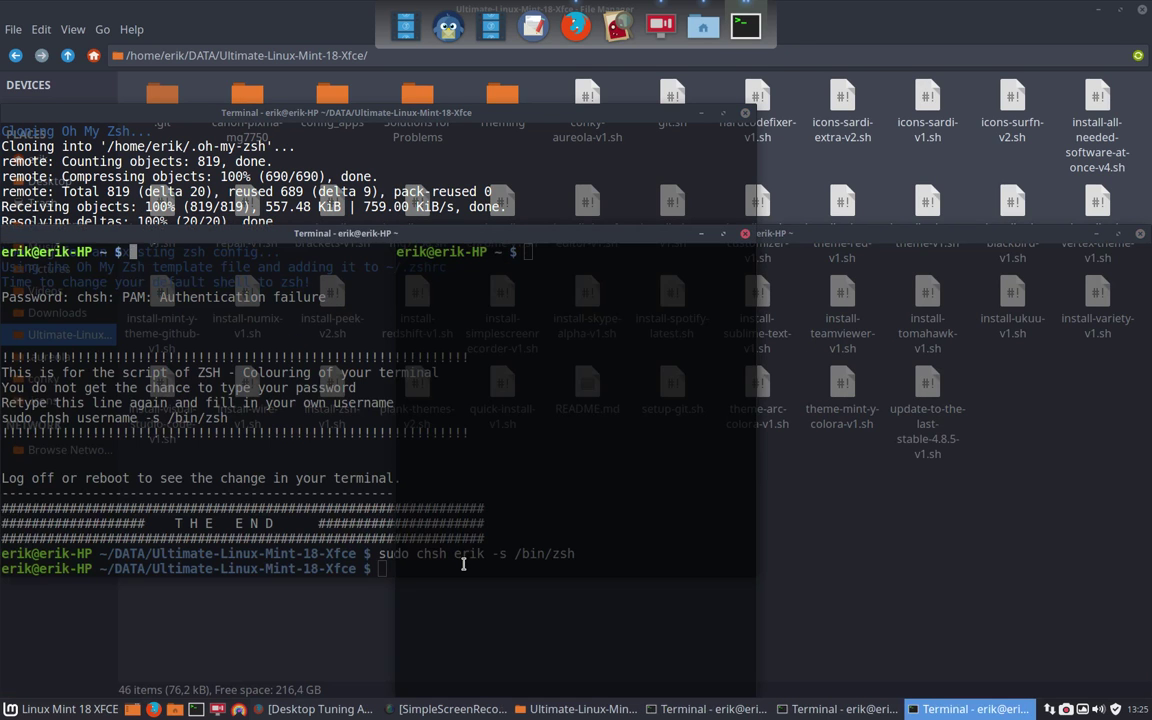
key("ctrl+alt+t")
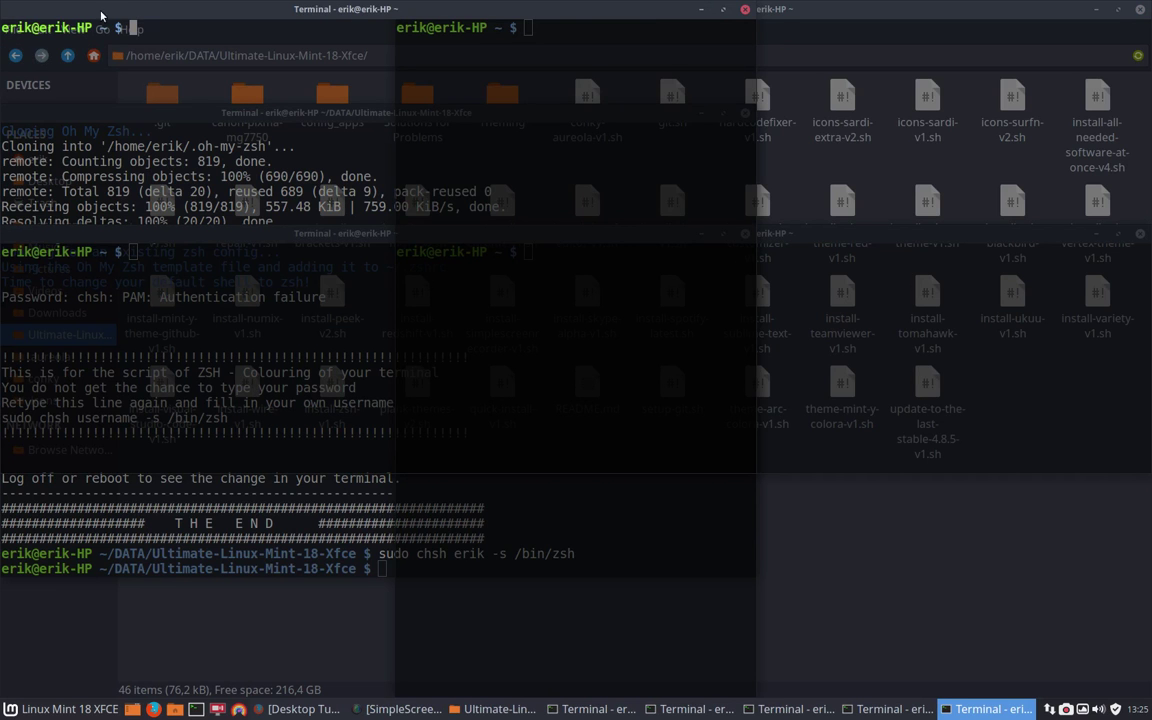
left_click(745, 9)
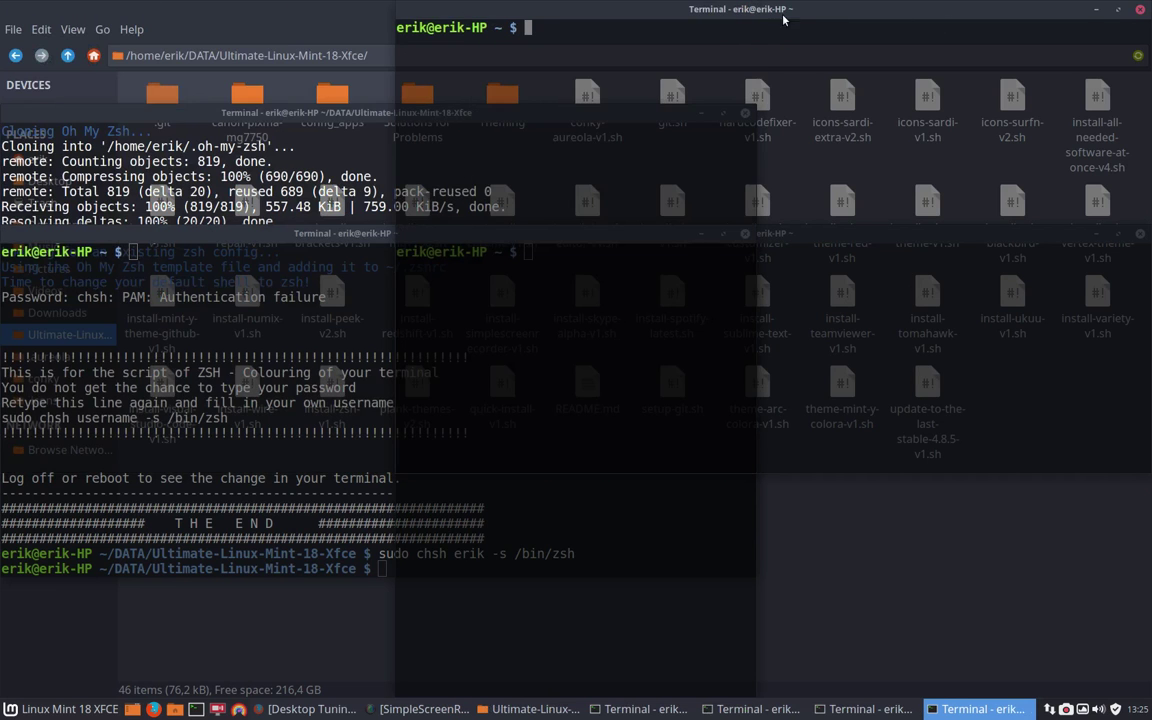
left_click(1143, 13)
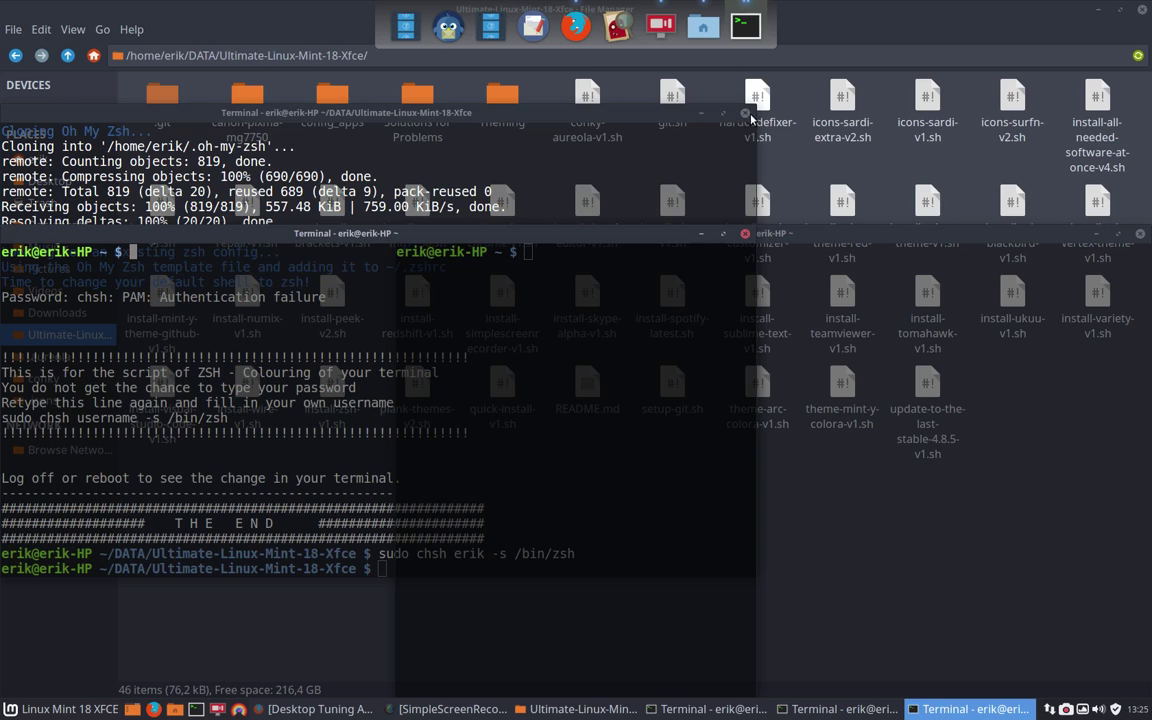
left_click(745, 113)
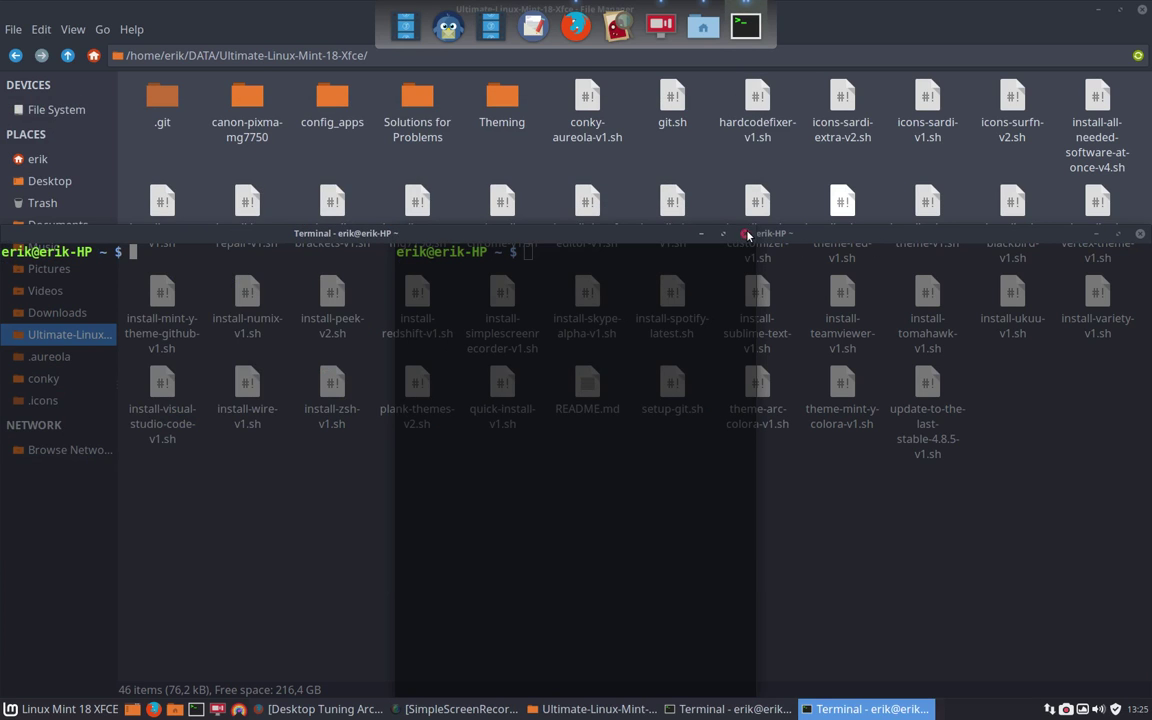
left_click(745, 233)
left_click(1141, 234)
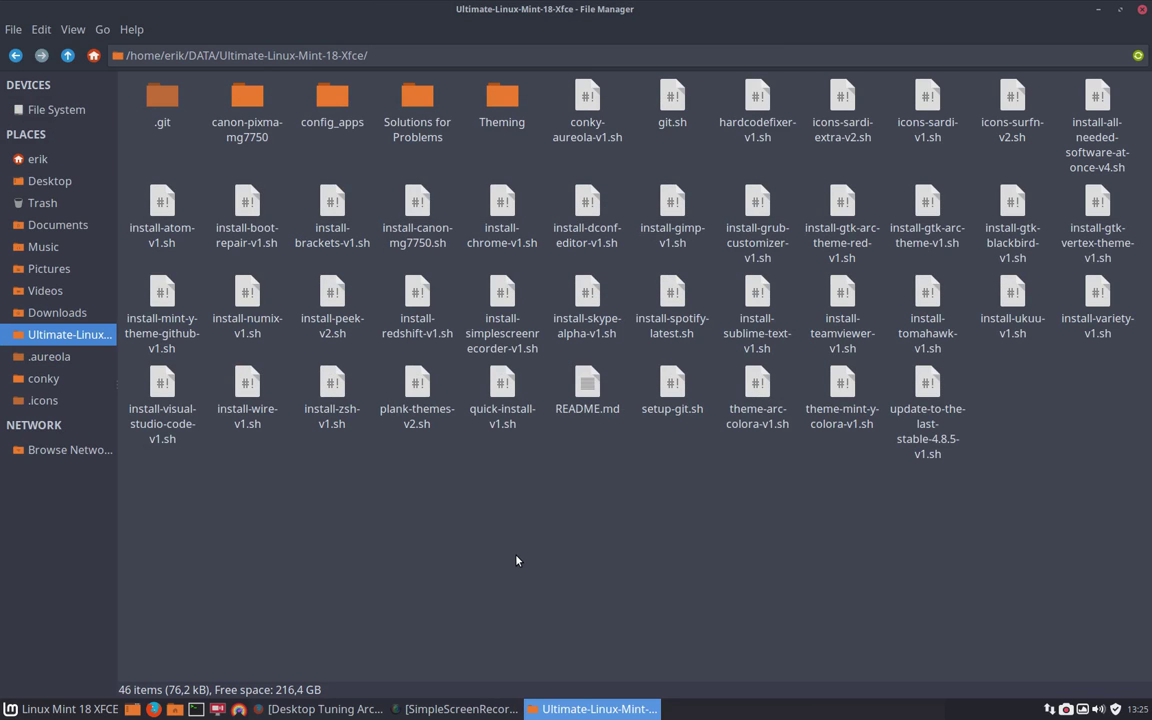